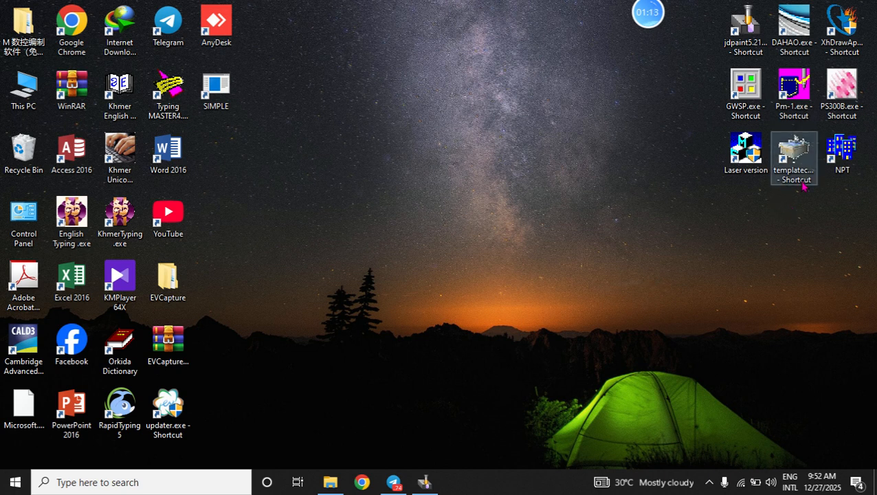
Open PS-300B, choose the KE430D machine model with the 40 x 30 sewing area, and place that area at the origin
double_click(842, 84)
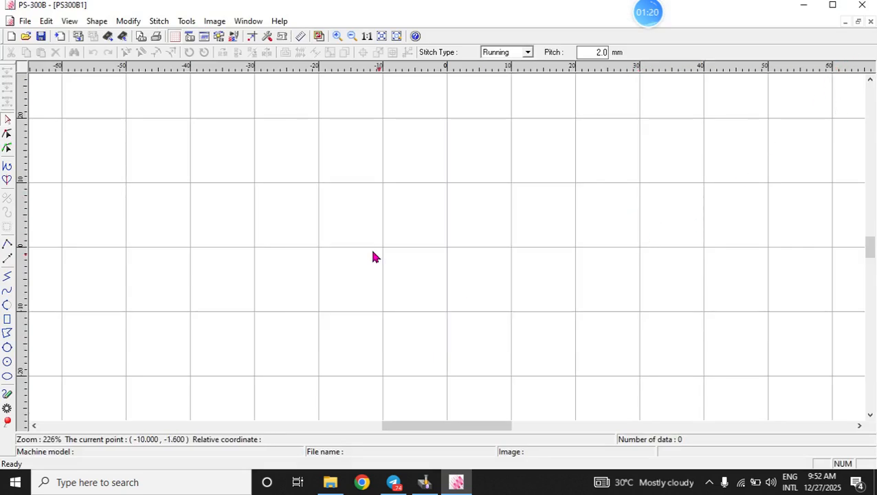
left_click(281, 41)
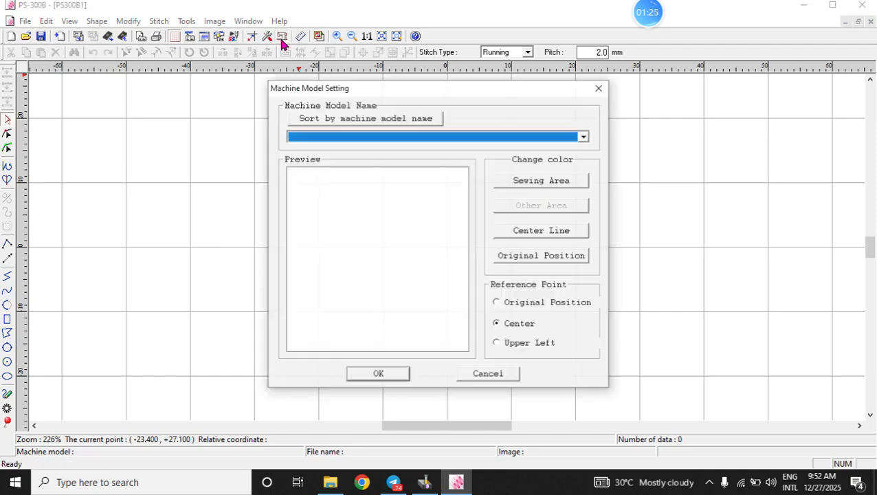
left_click(406, 143)
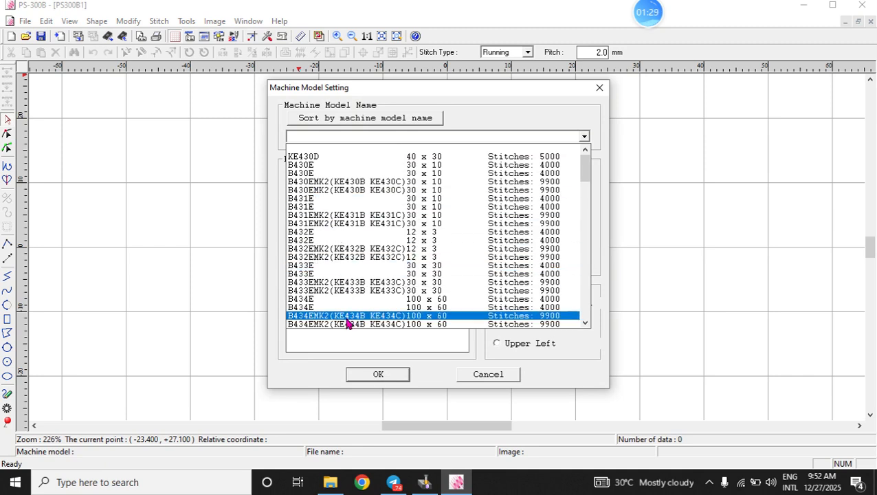
scroll(340, 237, "down", 6)
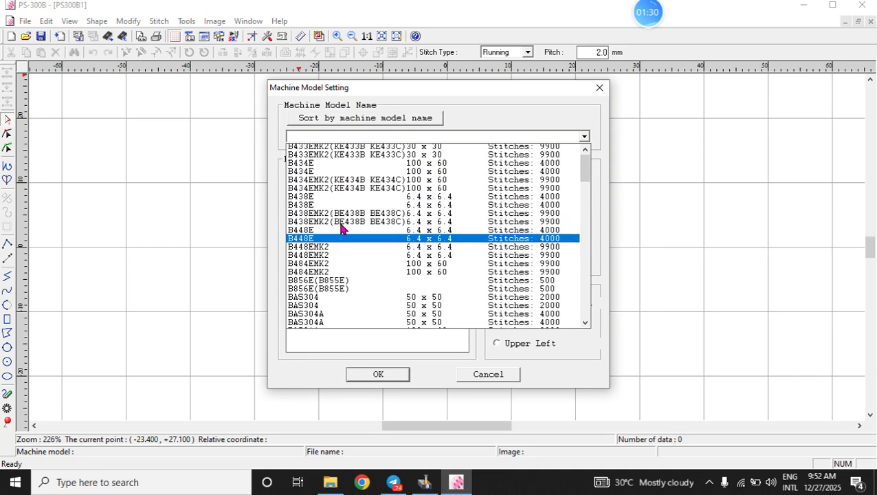
scroll(340, 237, "up", 7)
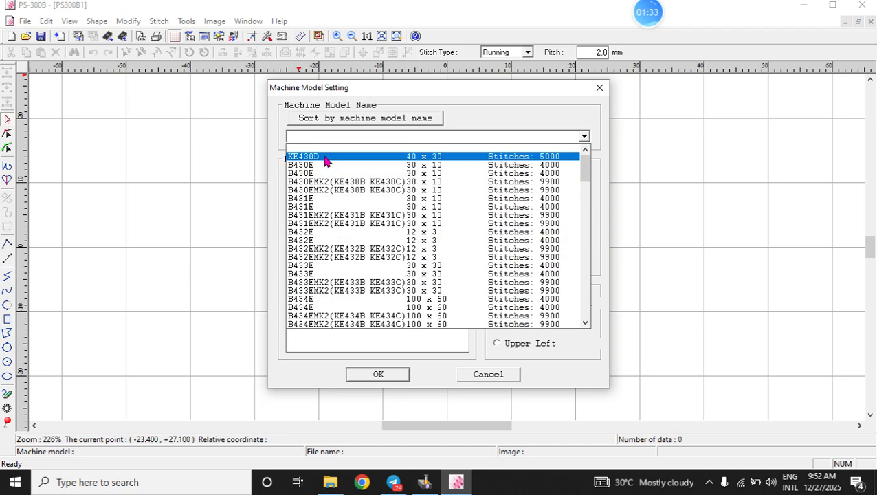
left_click(332, 158)
left_click(393, 376)
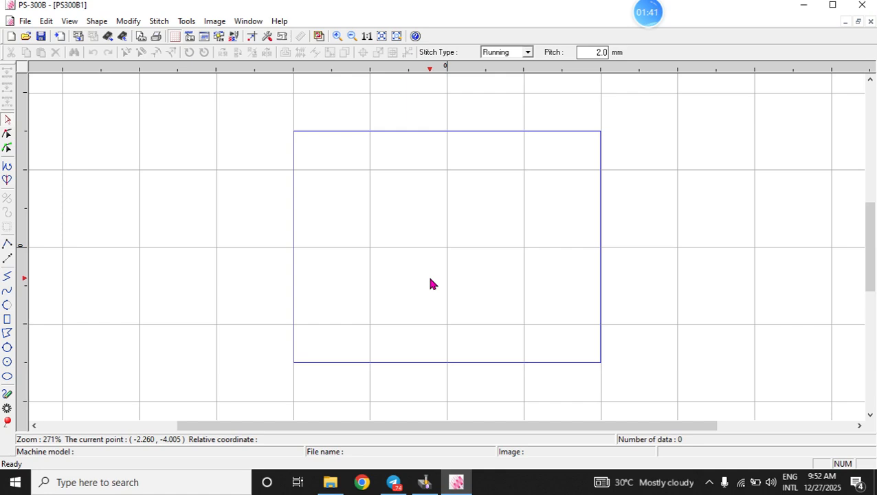
left_click(425, 257)
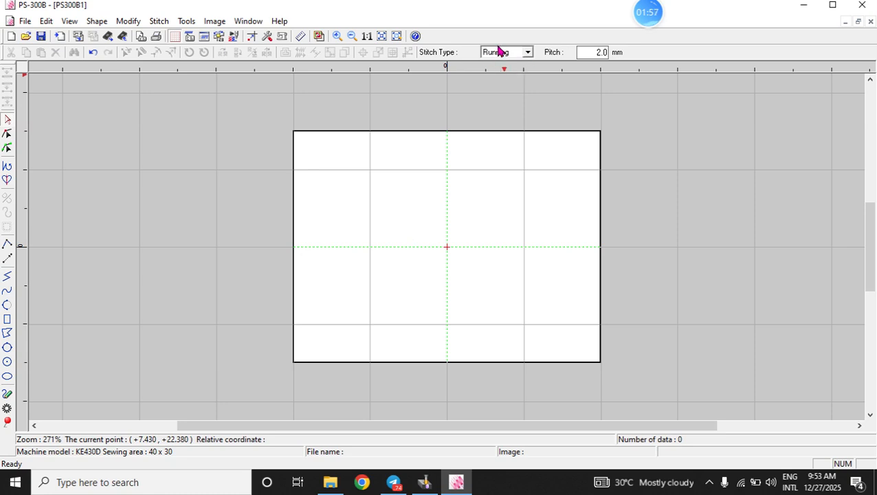
Draw a running-stitch polyline with 3.0 mm pitch, about 20 mm long, along the upper 10 mm grid line and back to its start
left_click(601, 53)
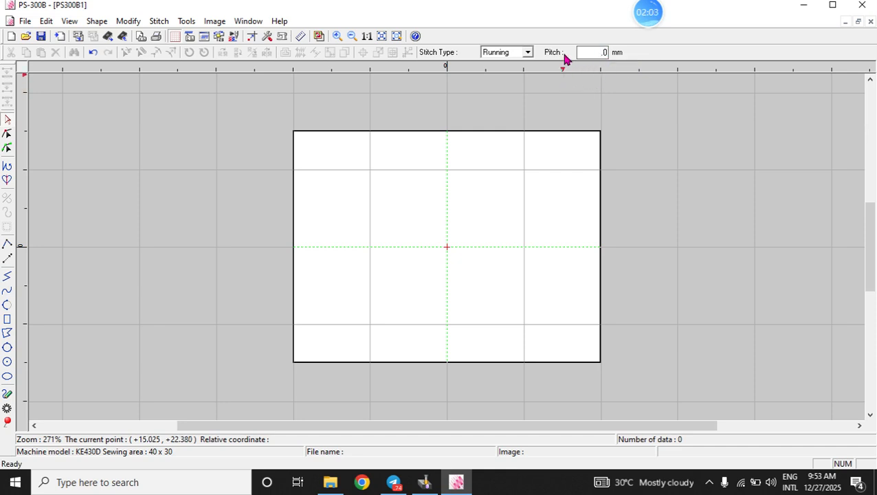
type("3")
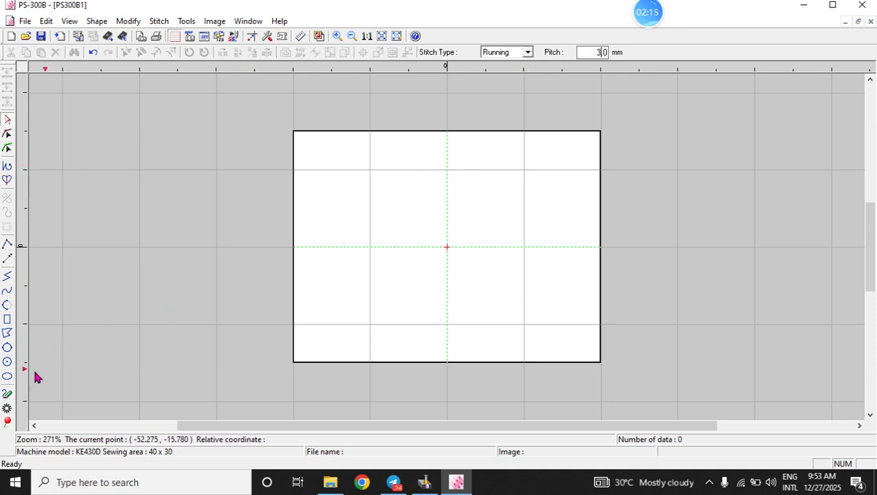
left_click(6, 276)
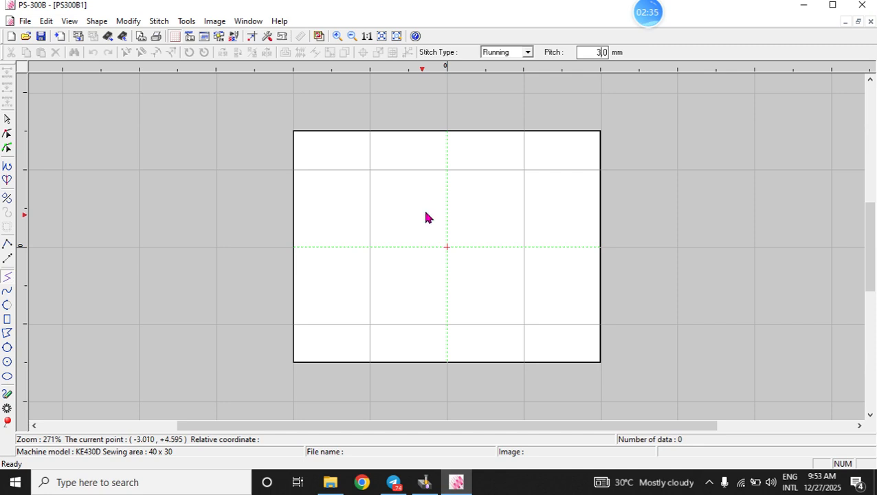
left_click(370, 170)
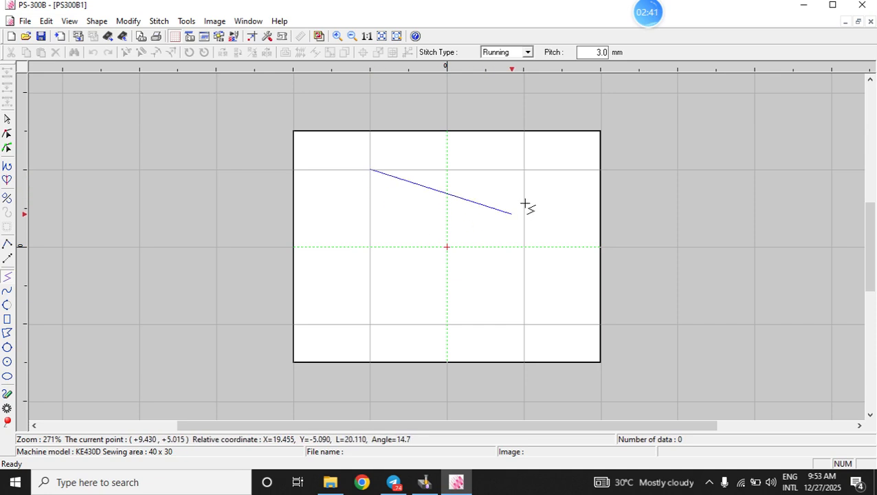
left_click(525, 170)
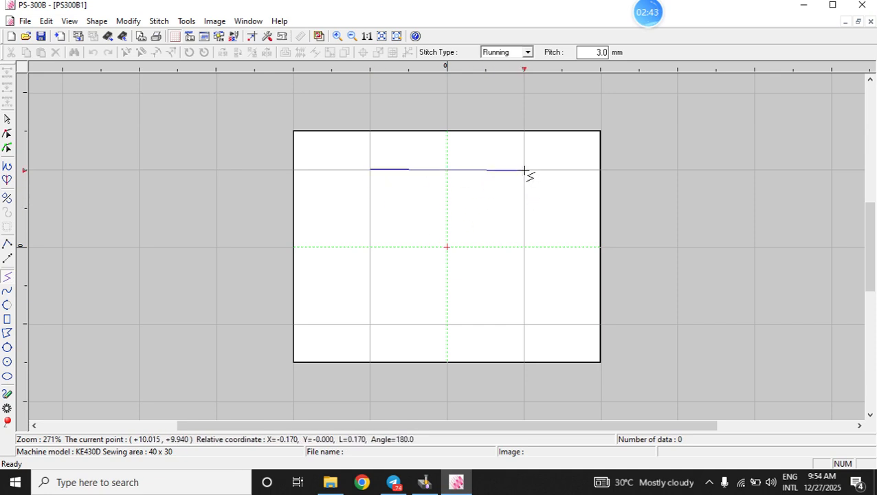
left_click(371, 170)
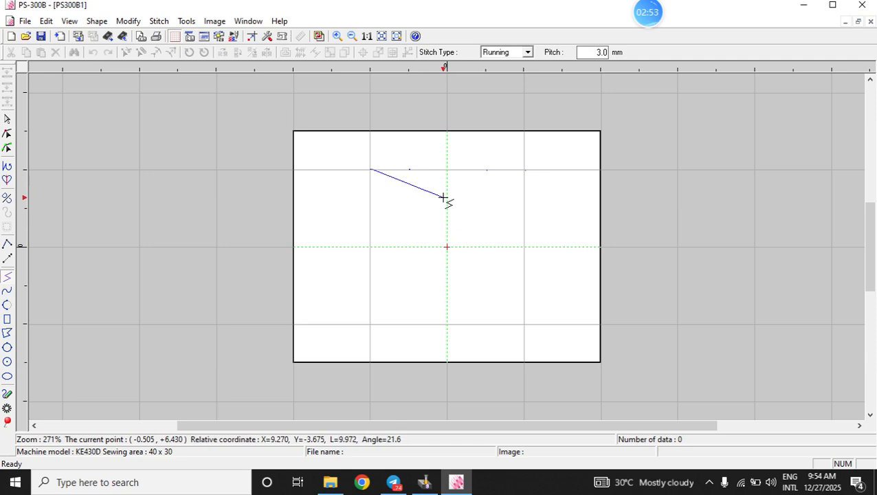
Switch the stitch type to Border and finish the polyline with a zigzag segment about 20 mm long over the running stitches
left_click(529, 54)
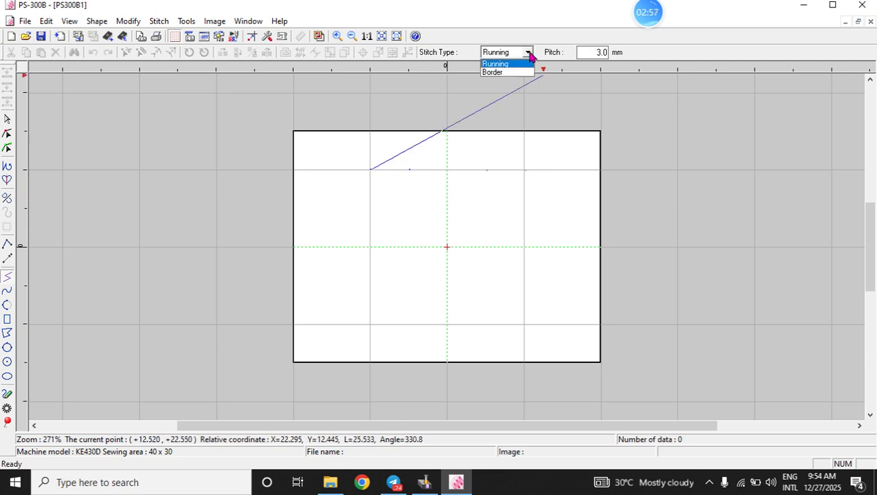
left_click(521, 73)
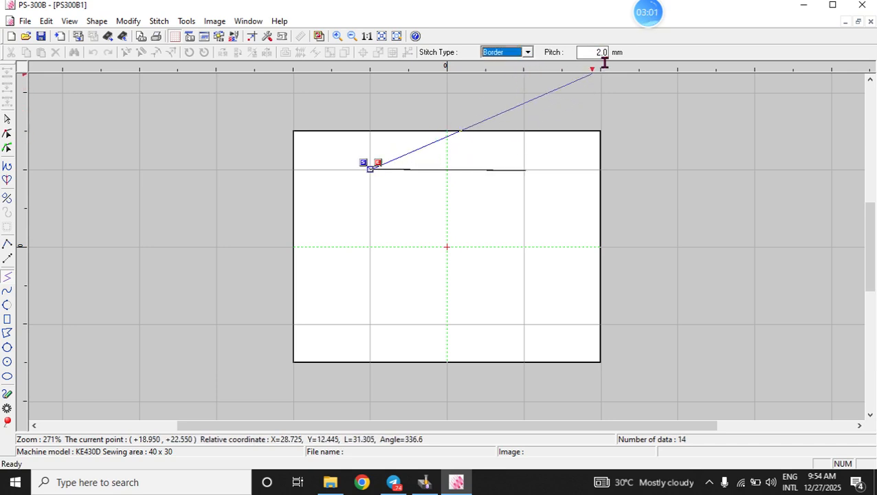
left_click(523, 170)
right_click(525, 172)
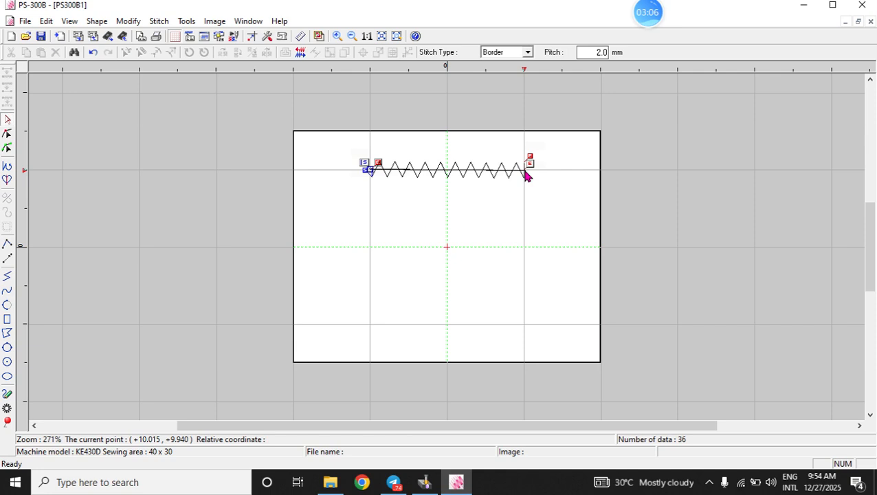
Play the Slow Draw simulation of the whole stitch pattern to check its sewing order
scroll(448, 143, "up", 2)
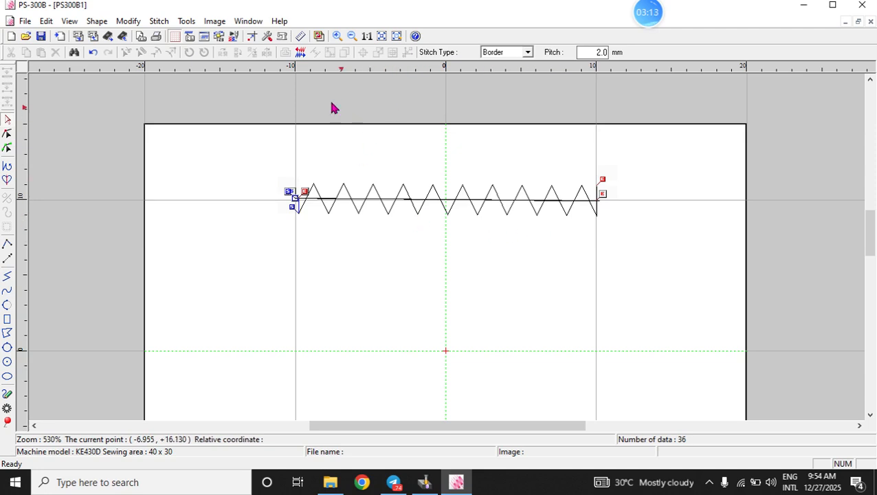
left_click(235, 38)
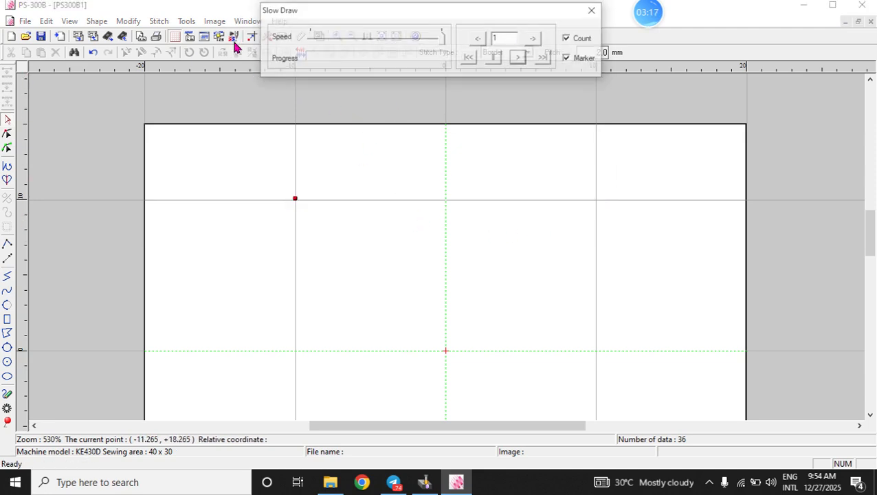
left_click(521, 58)
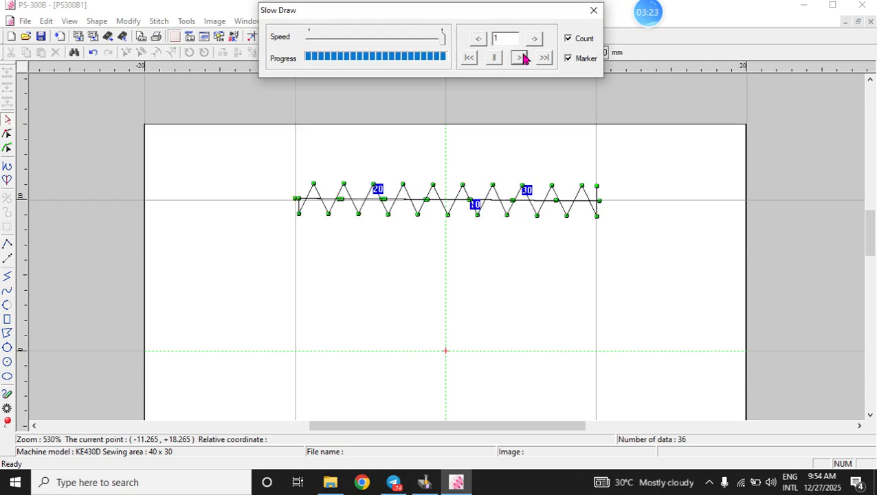
left_click(594, 11)
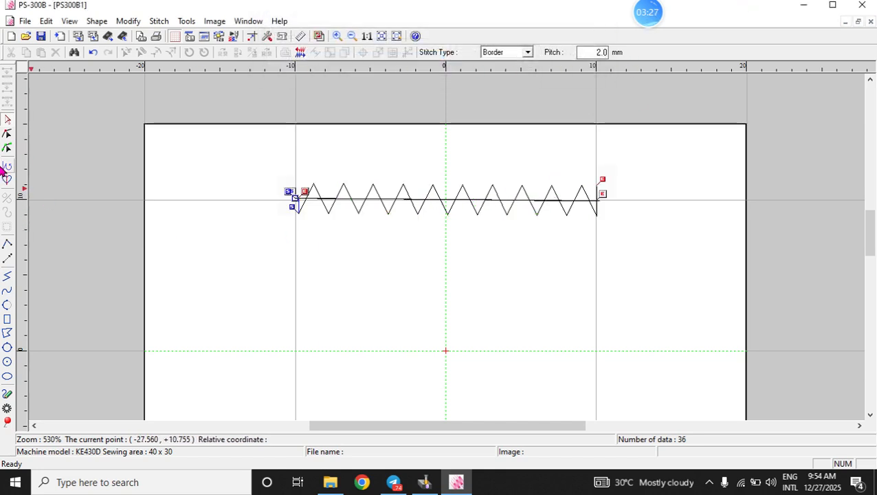
Show the stitch points of the pattern and examine their spacing along the zigzag and the running line
left_click(6, 150)
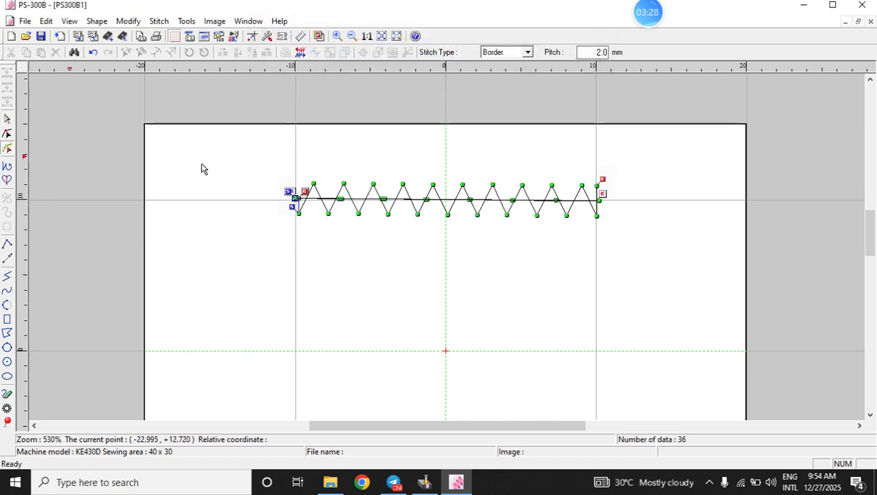
scroll(483, 210, "up", 3)
scroll(479, 208, "down", 3)
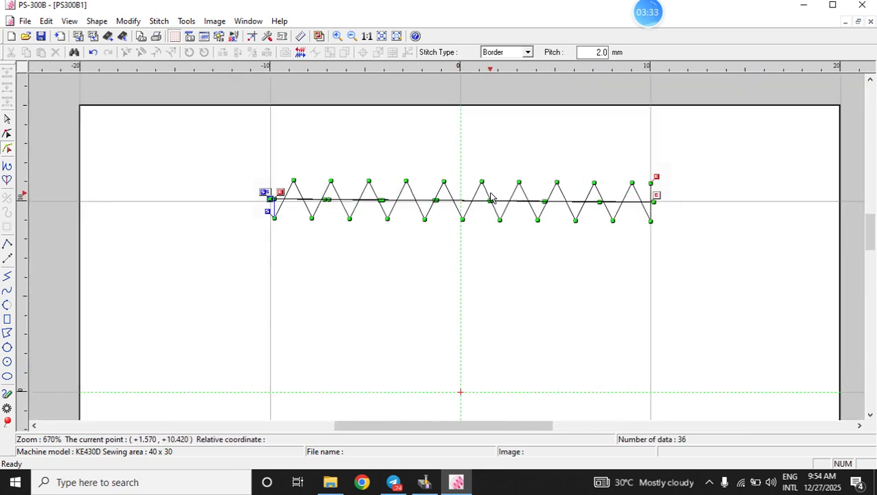
scroll(461, 169, "down", 3)
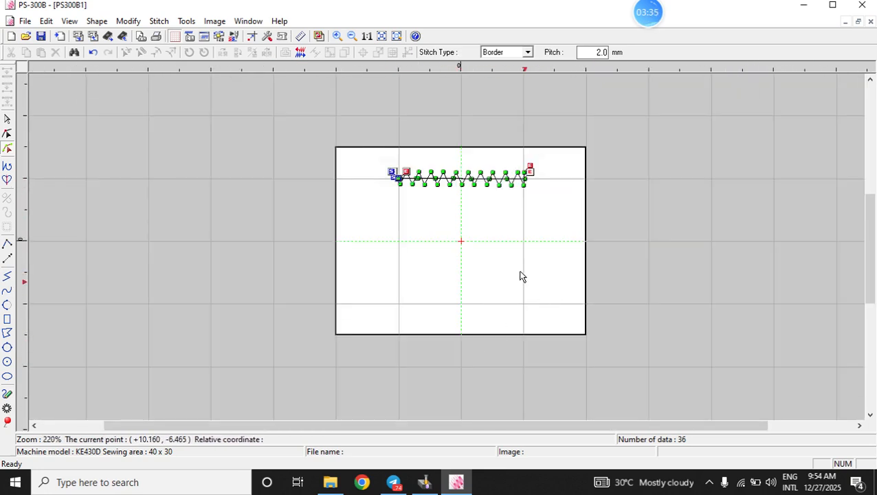
scroll(468, 165, "up", 2)
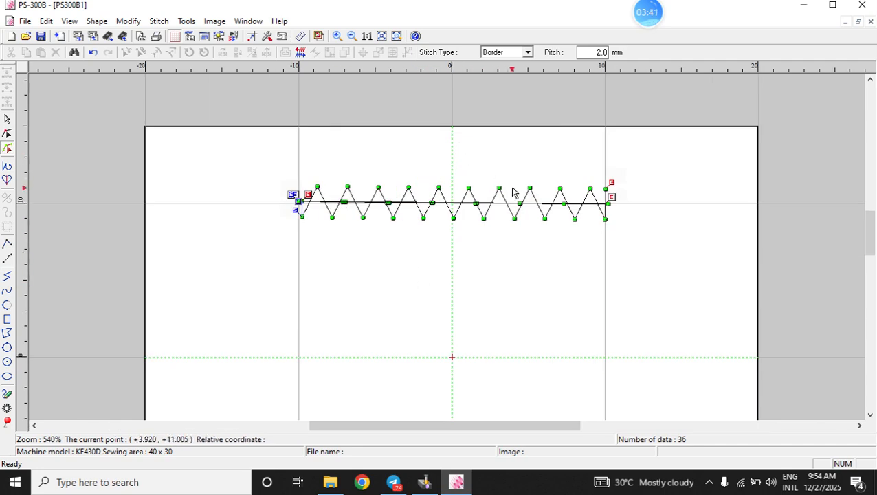
scroll(541, 214, "up", 2)
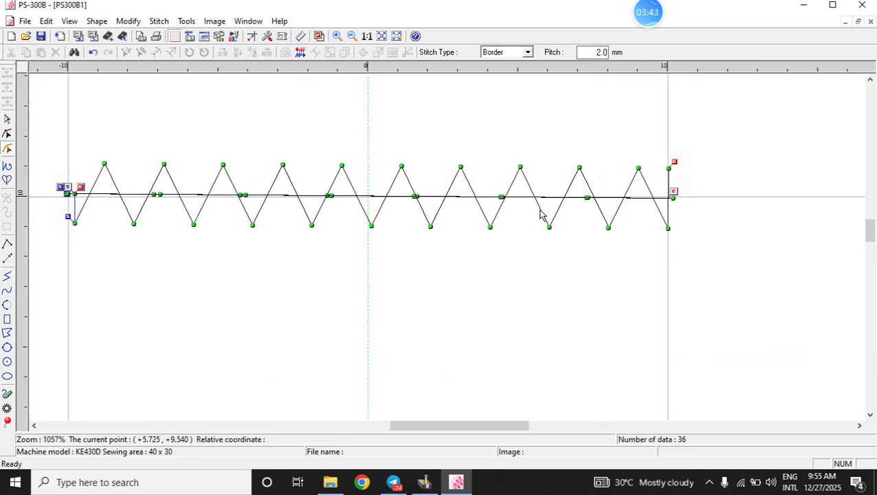
scroll(536, 221, "down", 3)
scroll(536, 221, "up", 2)
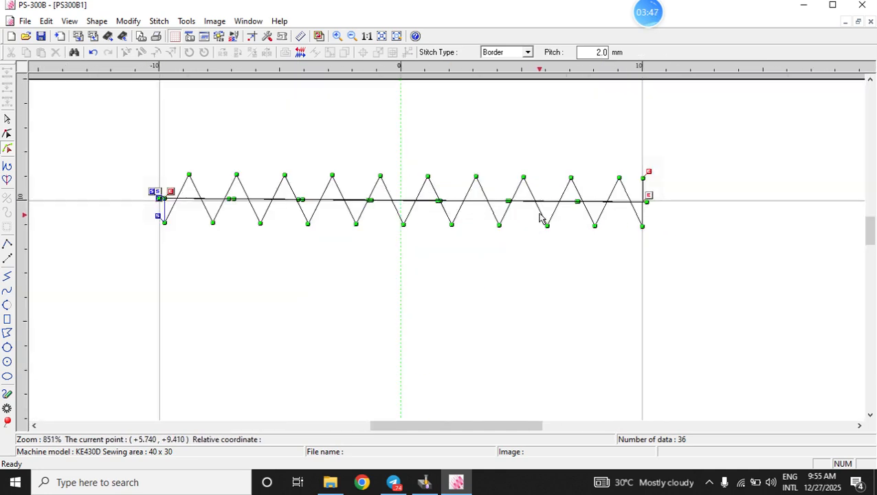
scroll(541, 220, "down", 2)
scroll(541, 221, "up", 2)
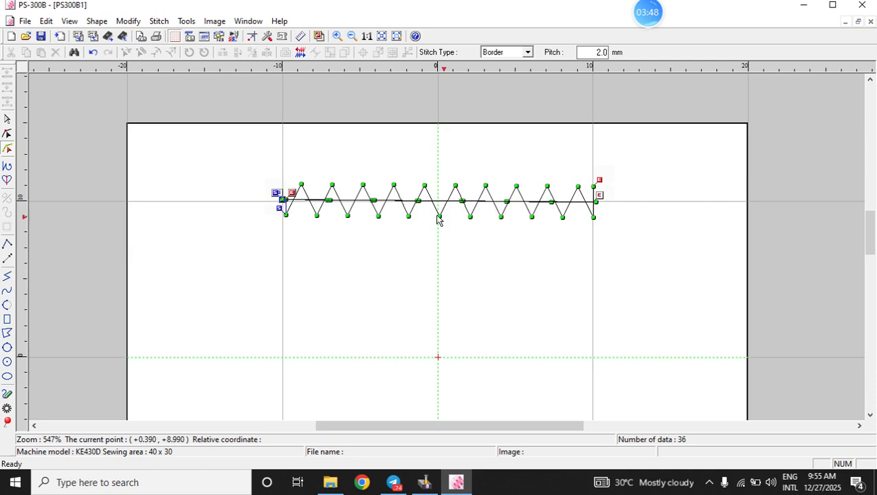
scroll(562, 210, "up", 2)
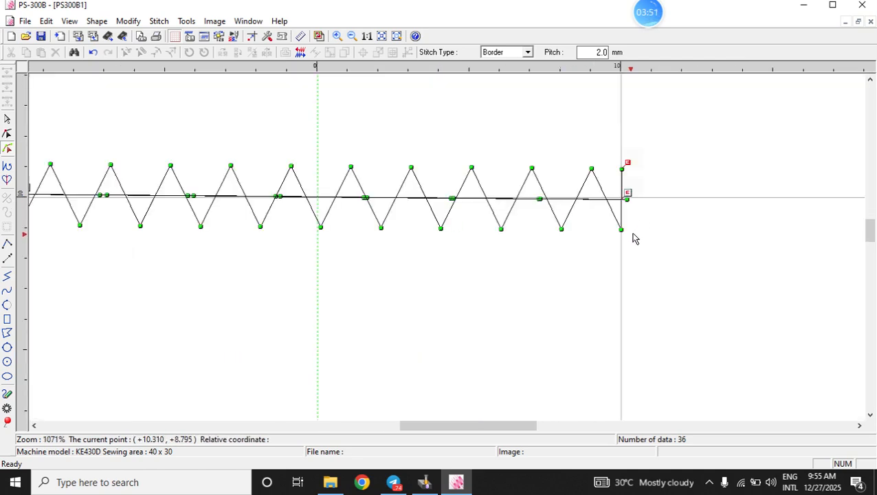
left_click_drag(631, 229, 246, 263)
left_click(658, 228)
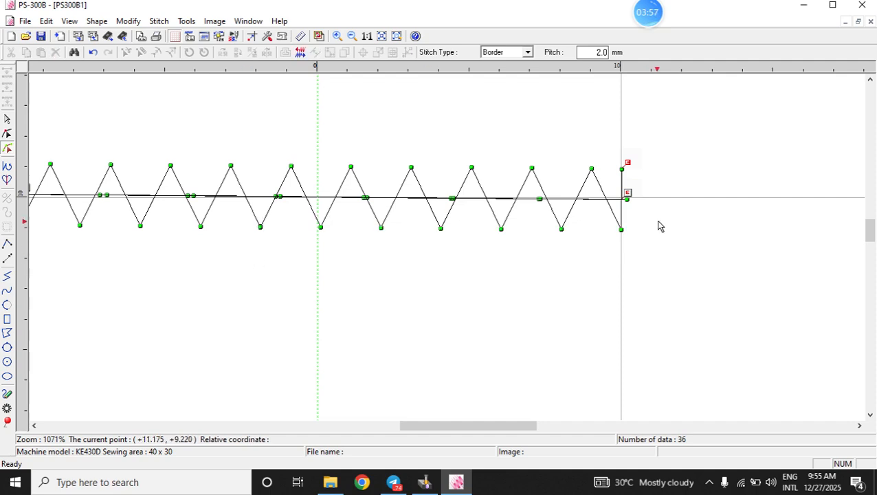
Select the zigzag segment and set its border width to 4.0 mm in its properties
left_click(7, 121)
left_click_drag(642, 215, 359, 256)
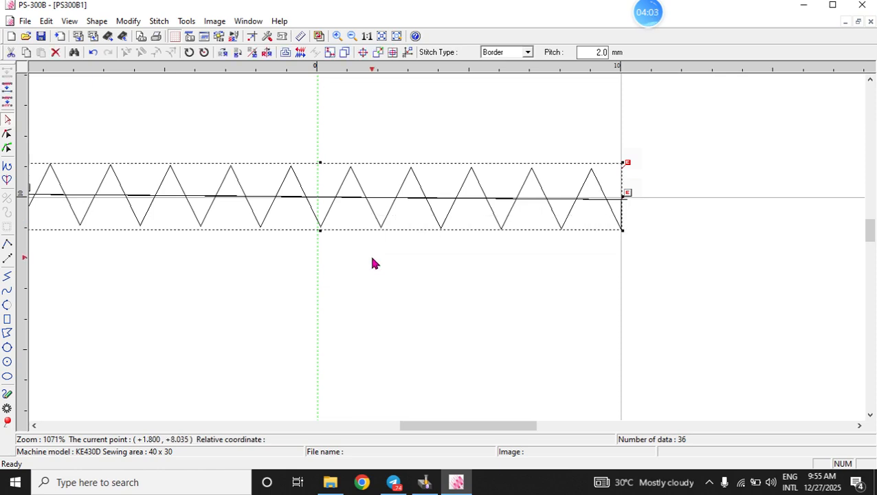
right_click(457, 258)
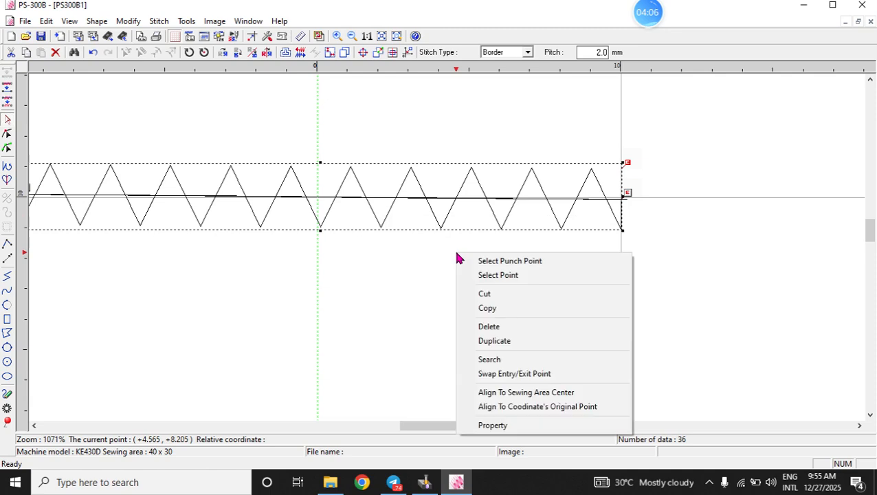
left_click(494, 426)
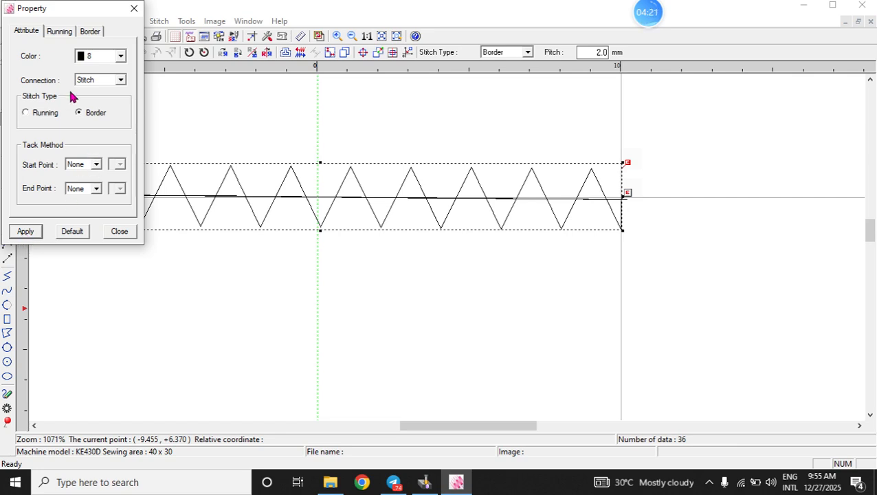
left_click(89, 31)
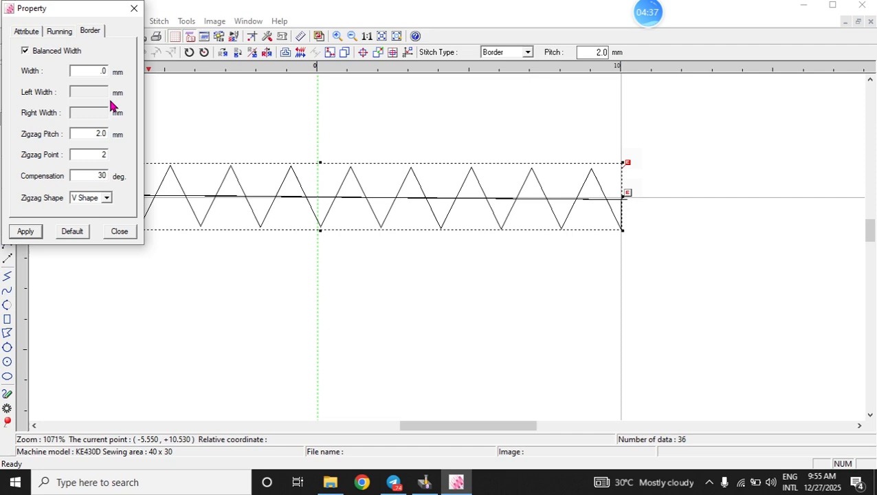
type(".")
Set the zigzag pitch to 0.5 mm, keep the V Shape zigzag, and apply the border properties to the segment
left_click(99, 134)
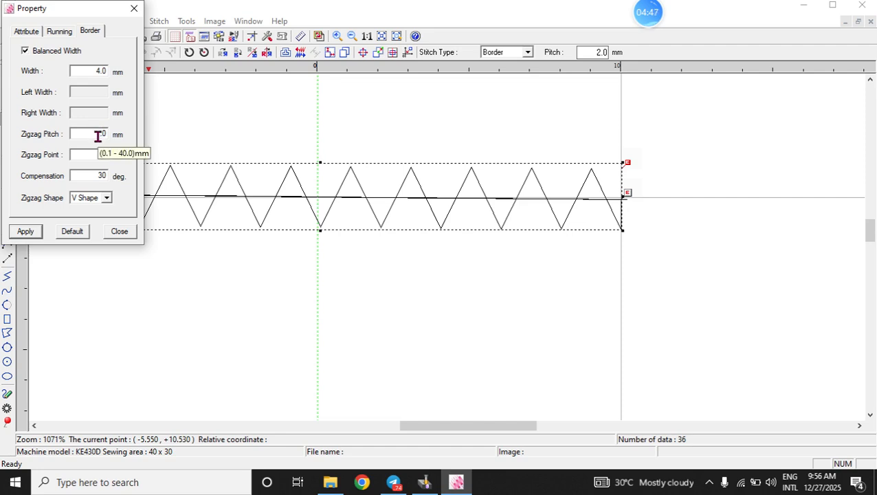
key("BackSpace")
key("BackSpace")
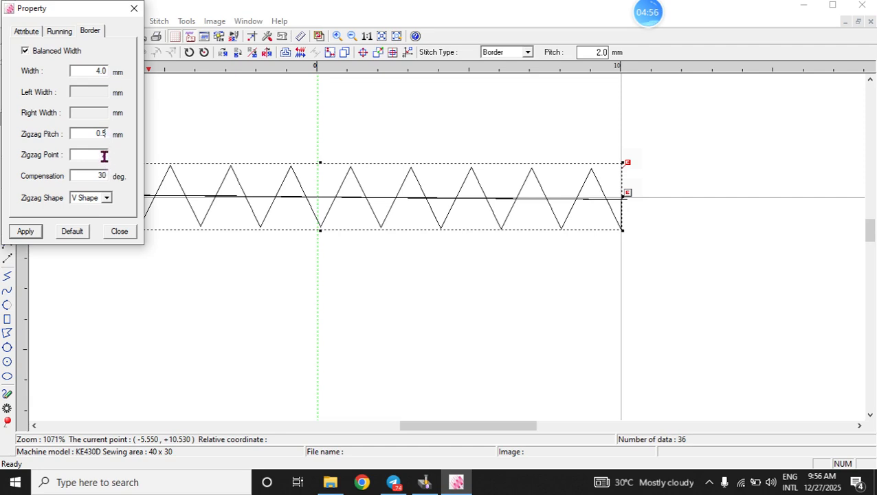
left_click(106, 199)
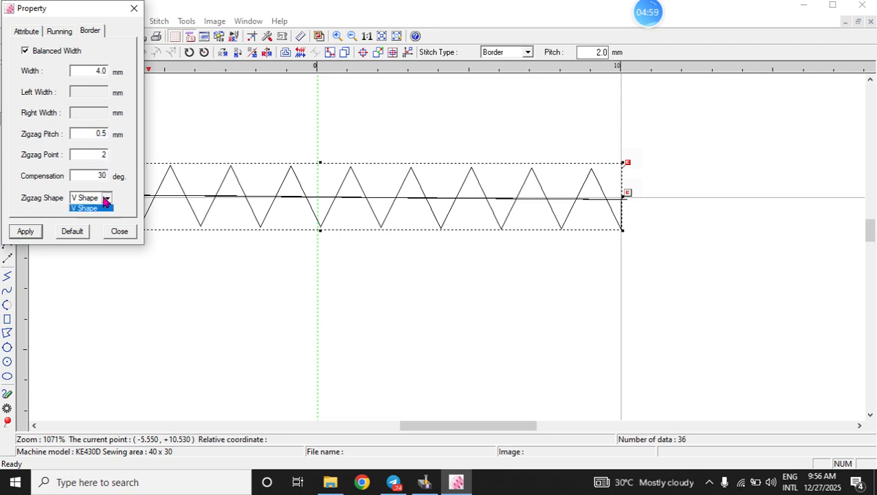
left_click(104, 199)
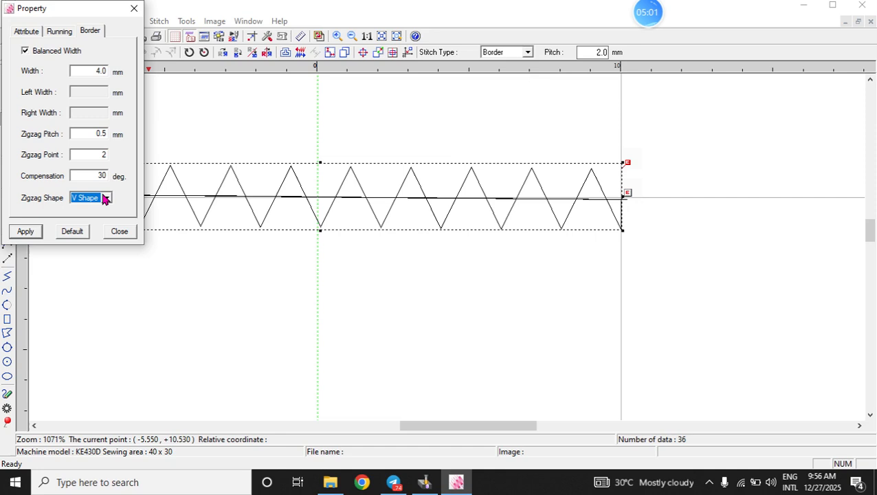
left_click(25, 232)
left_click(467, 126)
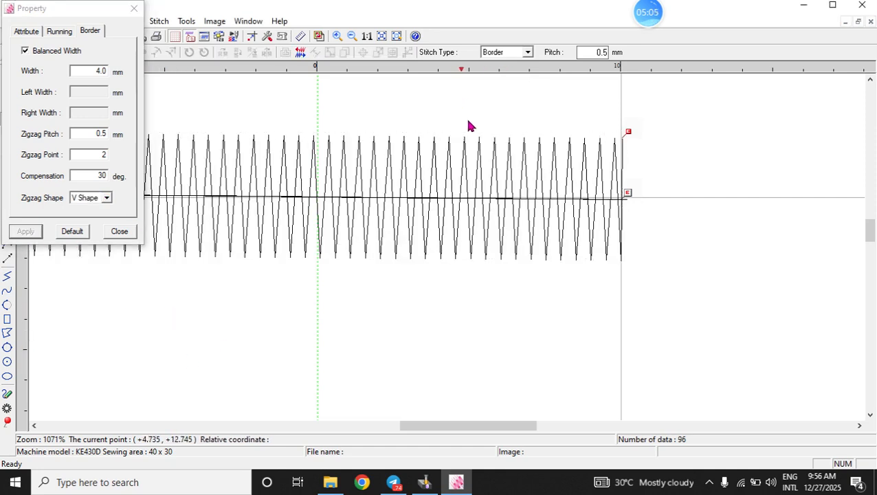
left_click(135, 7)
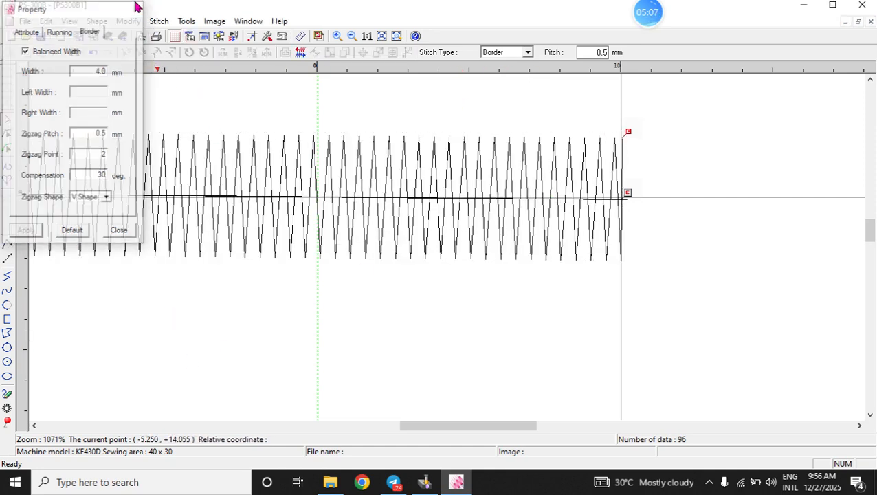
Play the Slow Draw simulation of the denser bartack to check its stitch order
scroll(232, 109, "down", 3)
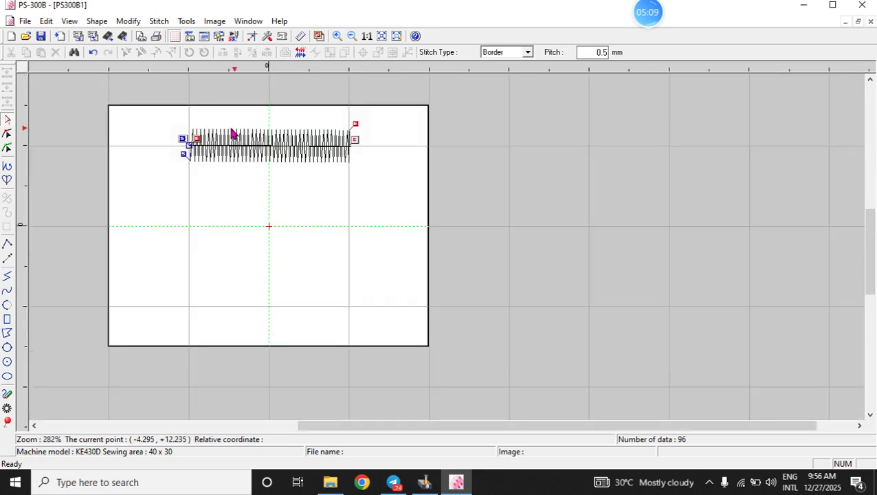
scroll(248, 132, "up", 3)
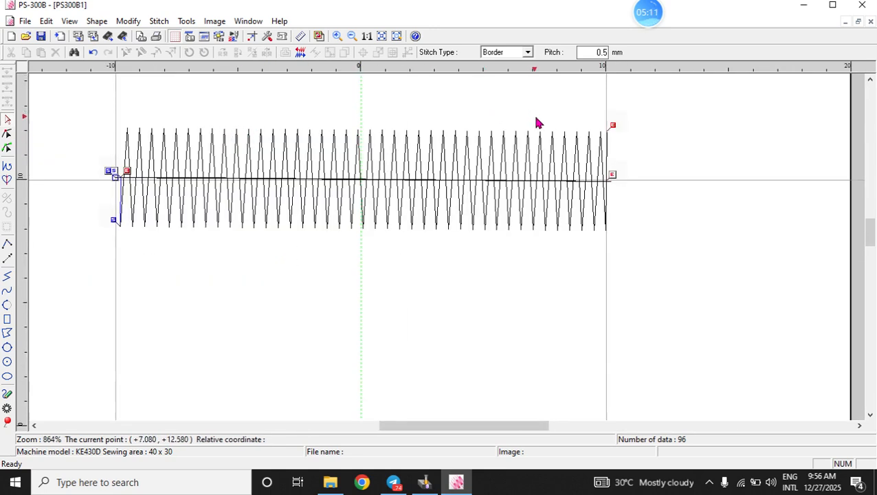
left_click(234, 36)
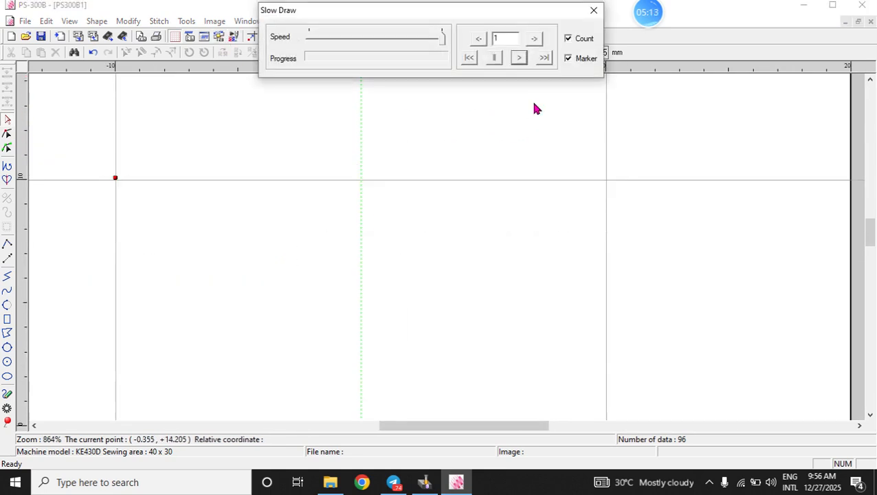
left_click(519, 59)
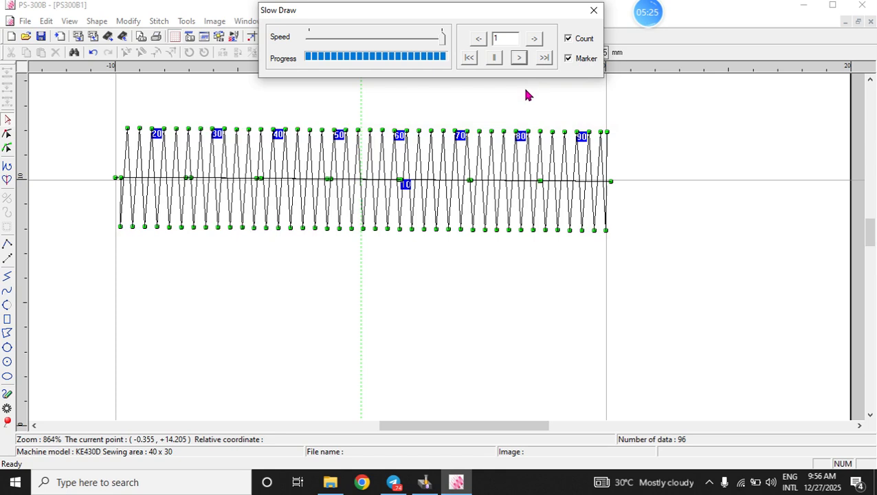
left_click(597, 10)
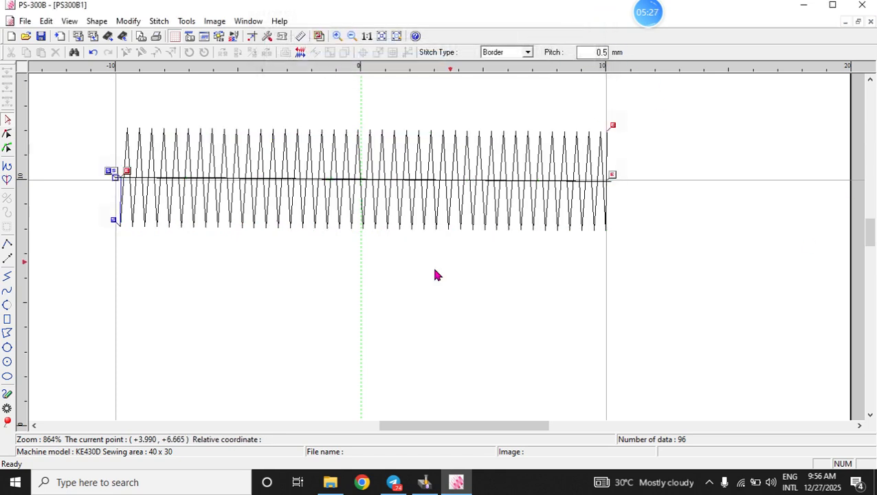
Copy the whole bartack and paste the duplicate about 20 mm below it, centred on the lower 10 mm grid line
scroll(438, 215, "down", 4)
scroll(292, 200, "up", 5)
scroll(290, 195, "down", 4)
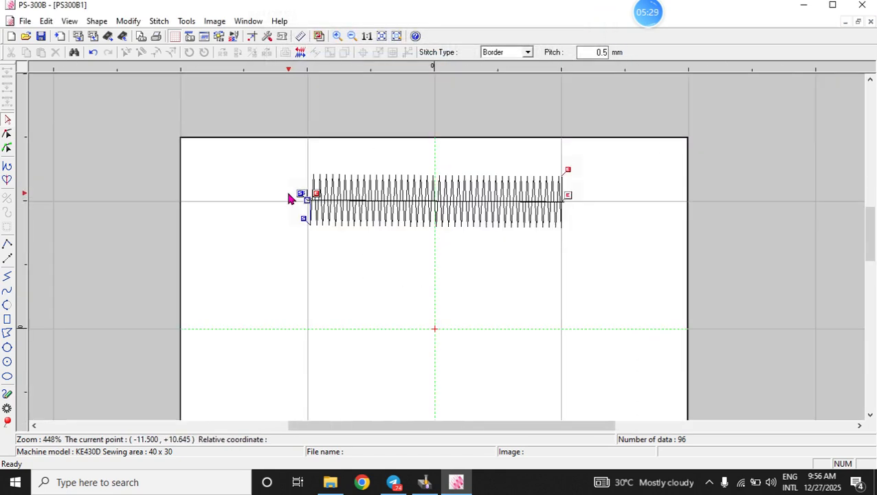
scroll(414, 198, "up", 2)
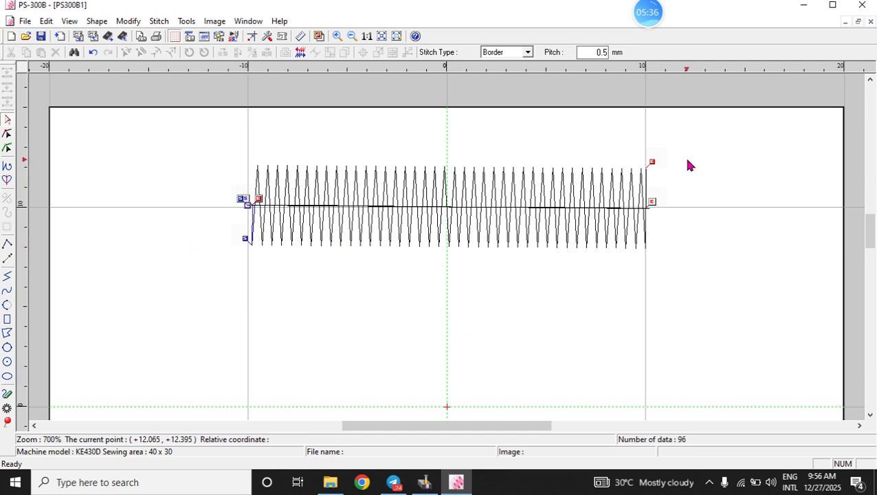
scroll(540, 292, "down", 3)
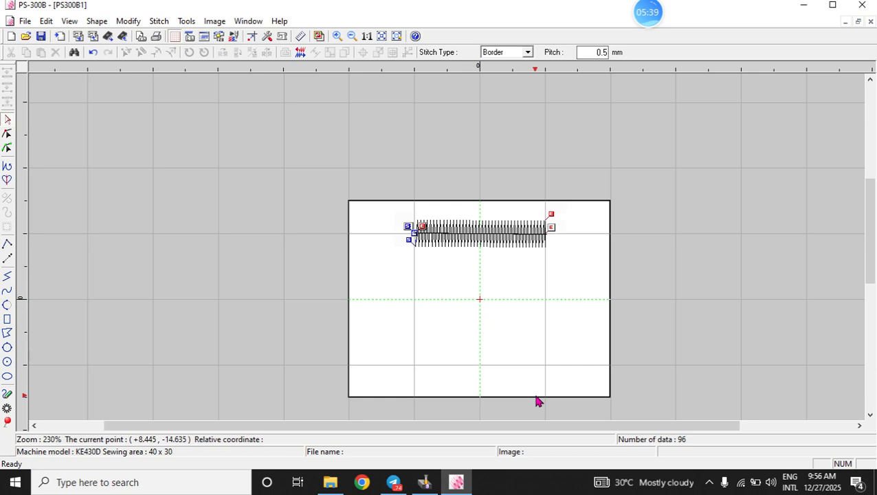
scroll(514, 365, "up", 1)
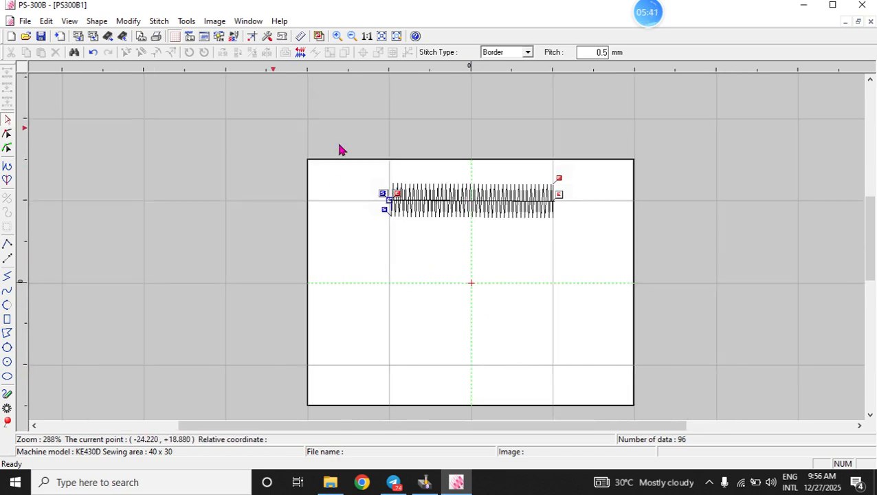
left_click_drag(583, 167, 354, 242)
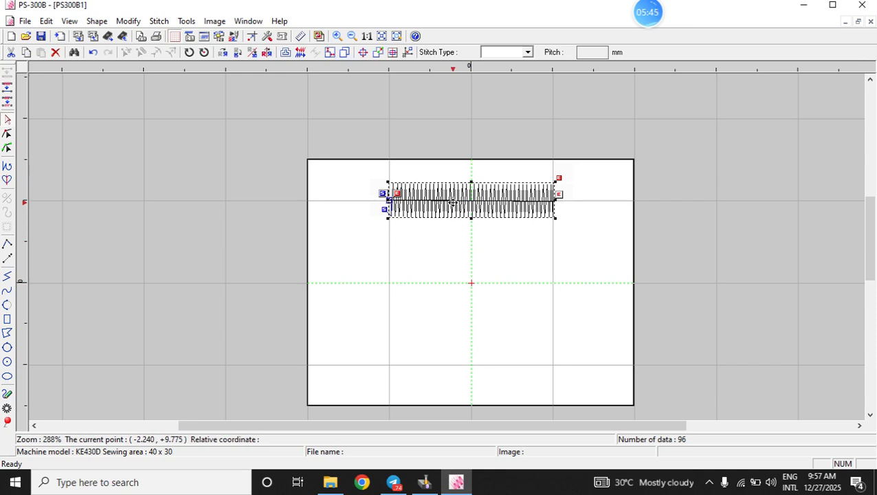
right_click(454, 210)
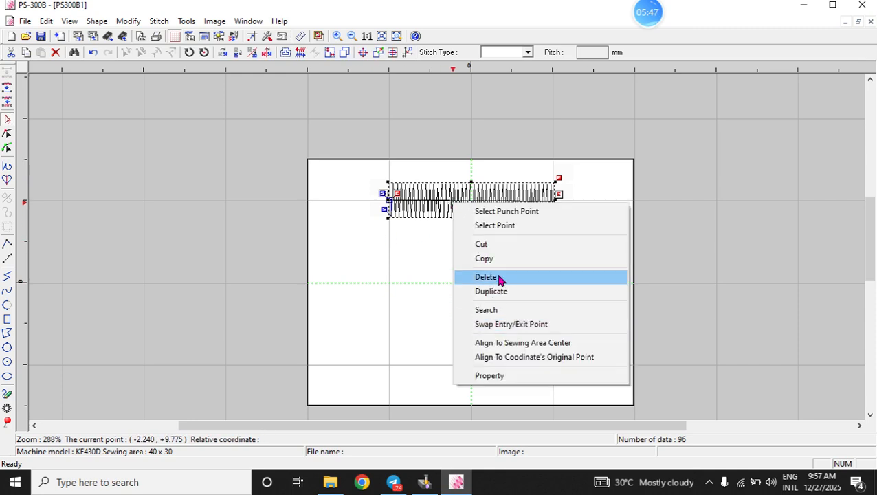
left_click(496, 265)
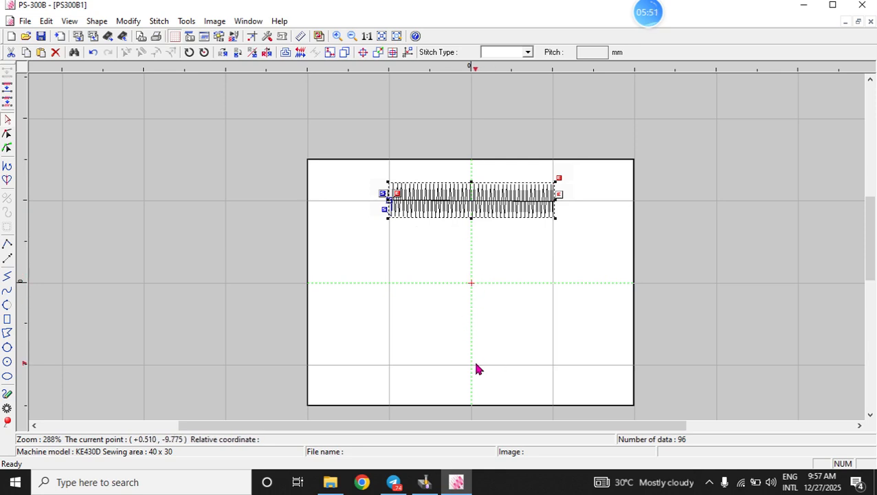
scroll(454, 268, "up", 2)
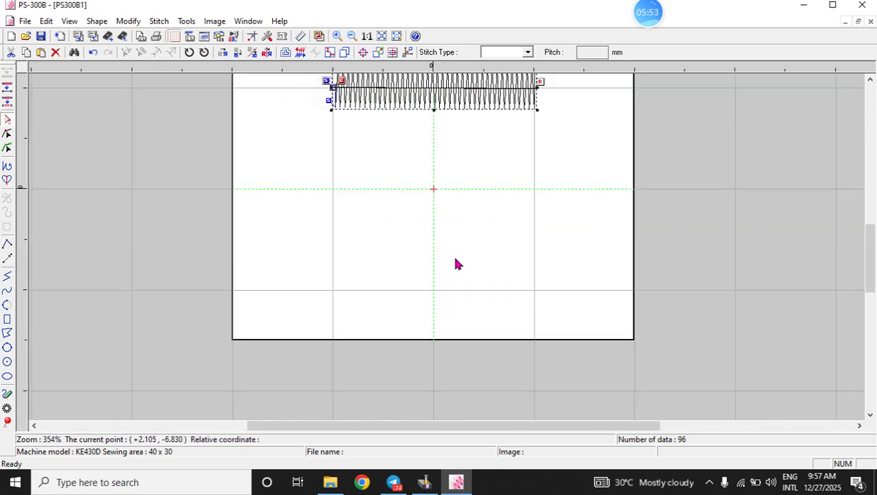
right_click(436, 294)
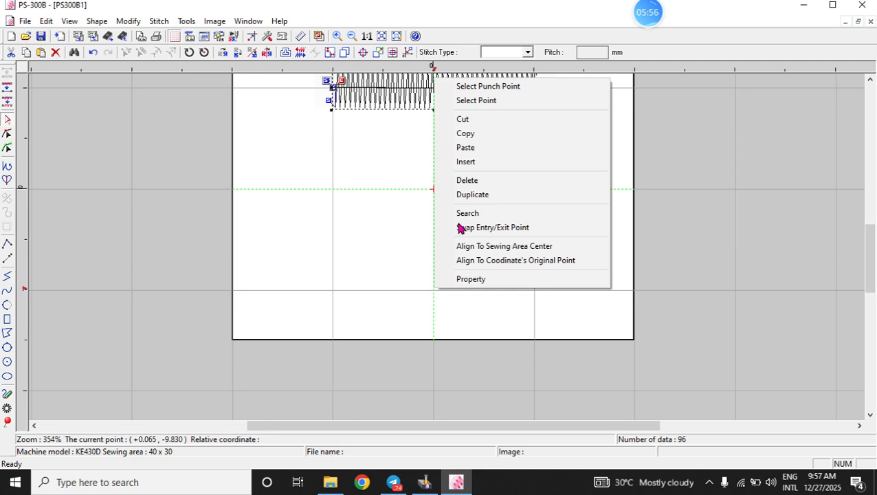
left_click(476, 147)
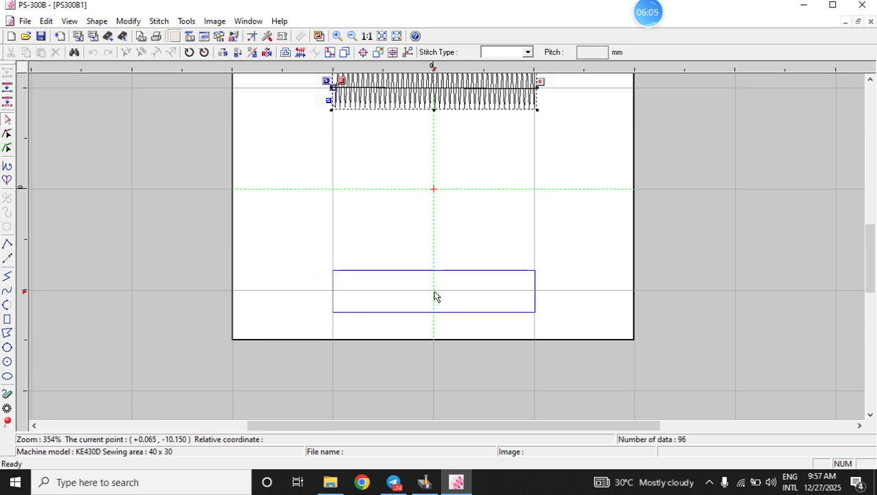
left_click(434, 296)
Run the Slow Draw simulation for both bartacks and examine the jump connecting them
scroll(470, 182, "down", 2)
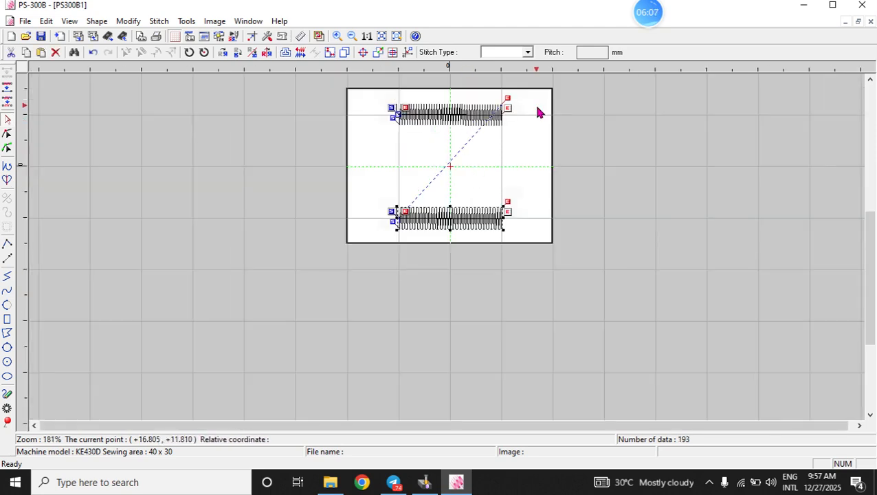
left_click(233, 35)
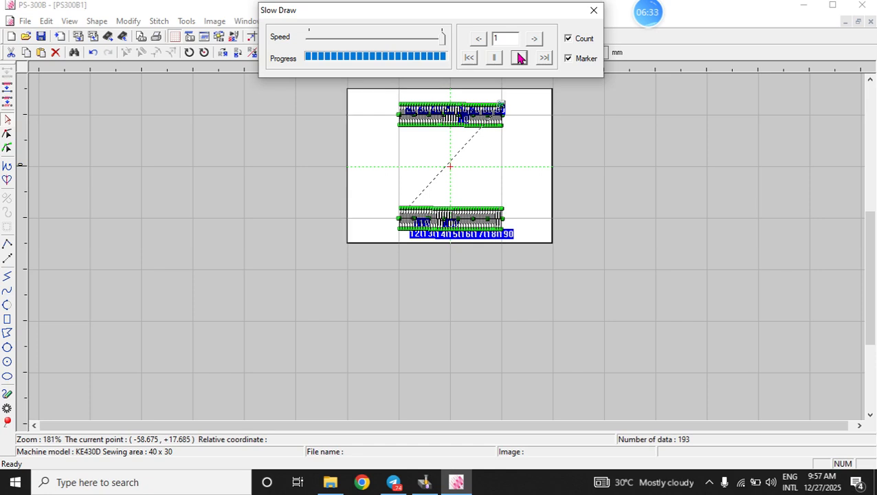
left_click(594, 11)
scroll(475, 166, "down", 1)
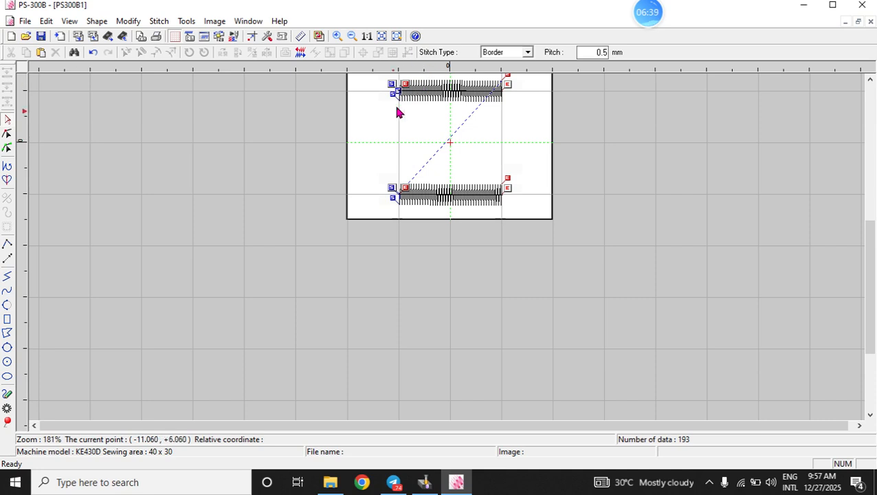
scroll(415, 91, "up", 3)
scroll(433, 113, "down", 3)
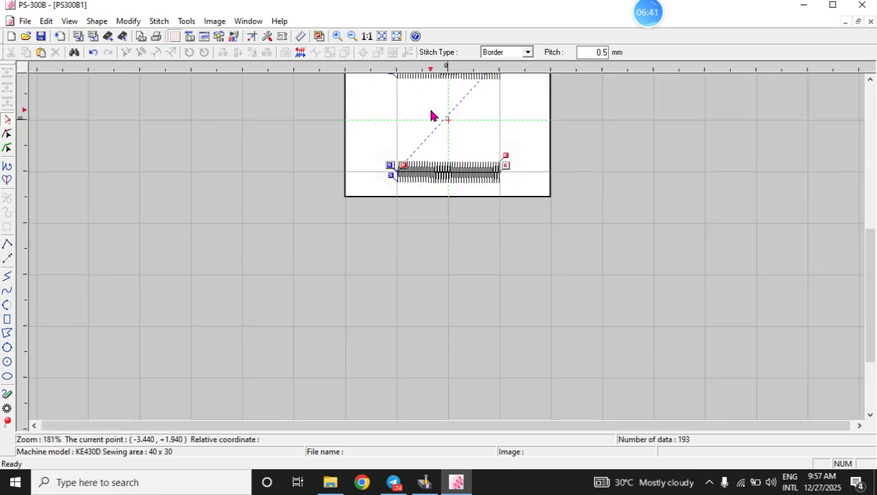
Start writing the pattern to machine media and set the output folder to D:\BROTHER\ISM\ISMDA00
left_click(93, 38)
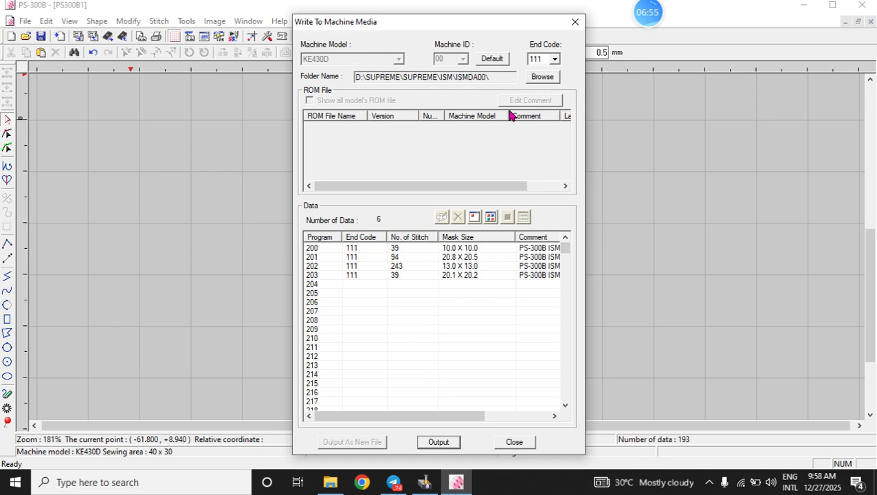
left_click(542, 80)
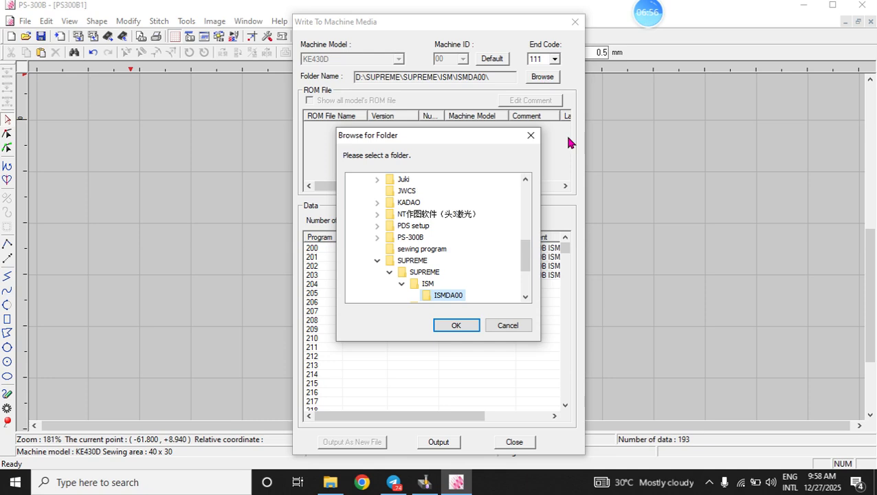
scroll(436, 282, "up", 1)
scroll(436, 280, "up", 3)
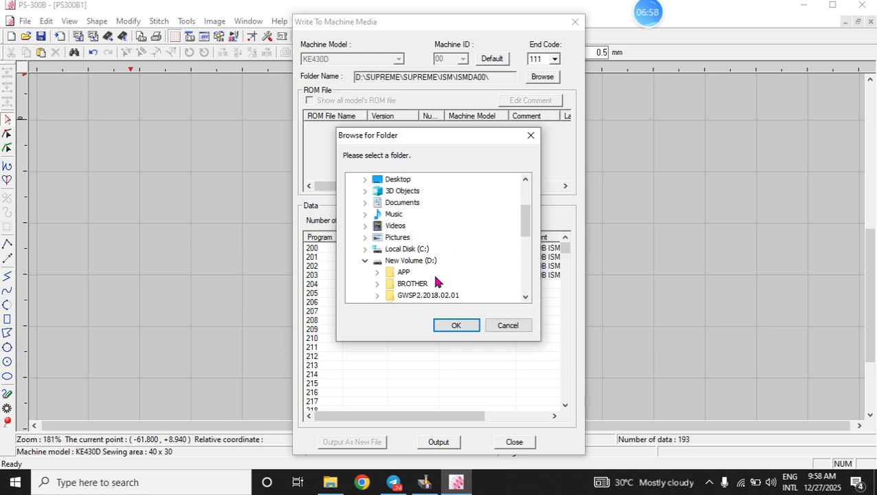
scroll(436, 281, "down", 2)
double_click(415, 215)
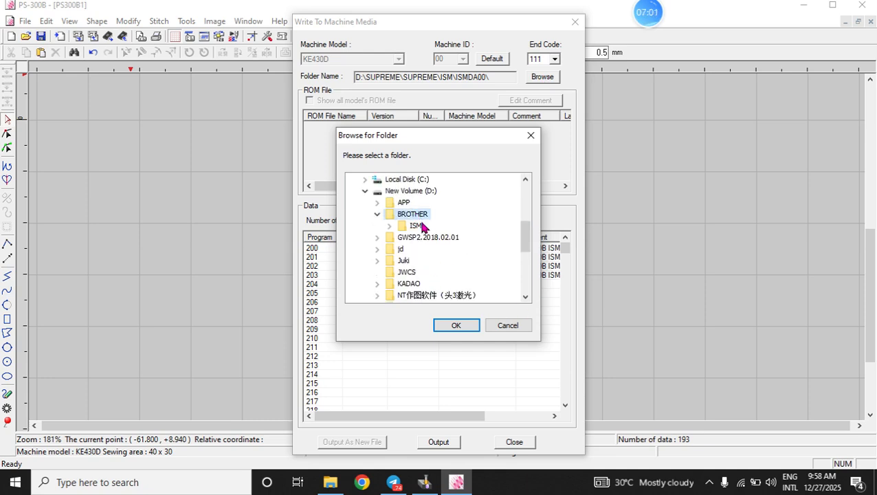
double_click(417, 226)
left_click(434, 241)
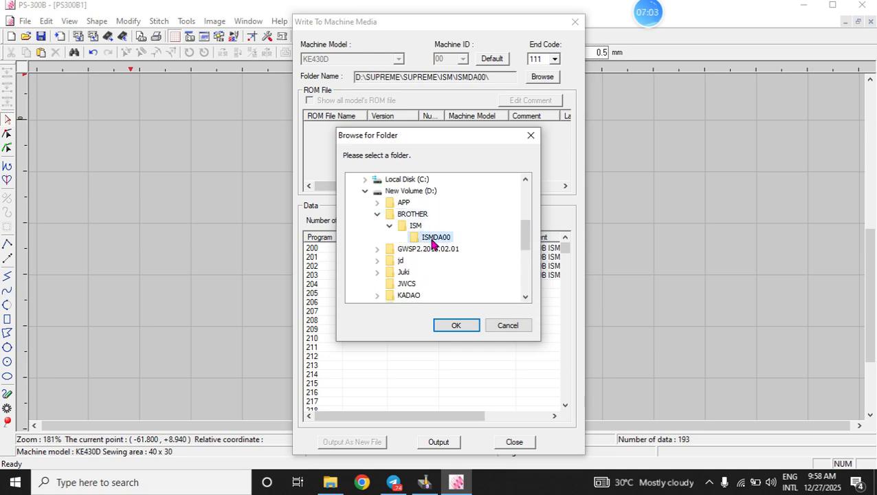
left_click(466, 329)
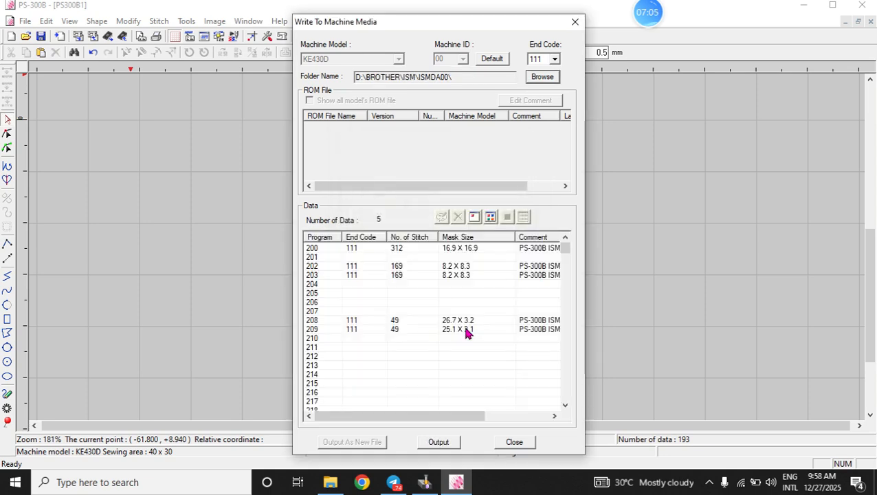
Output the two-bartack pattern to the empty program number 210 in the machine media folder
left_click(324, 340)
left_click(440, 442)
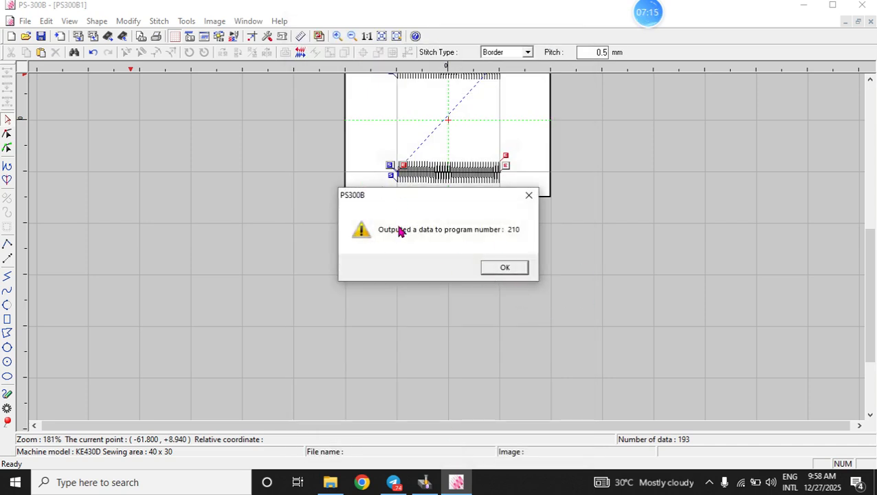
left_click(515, 269)
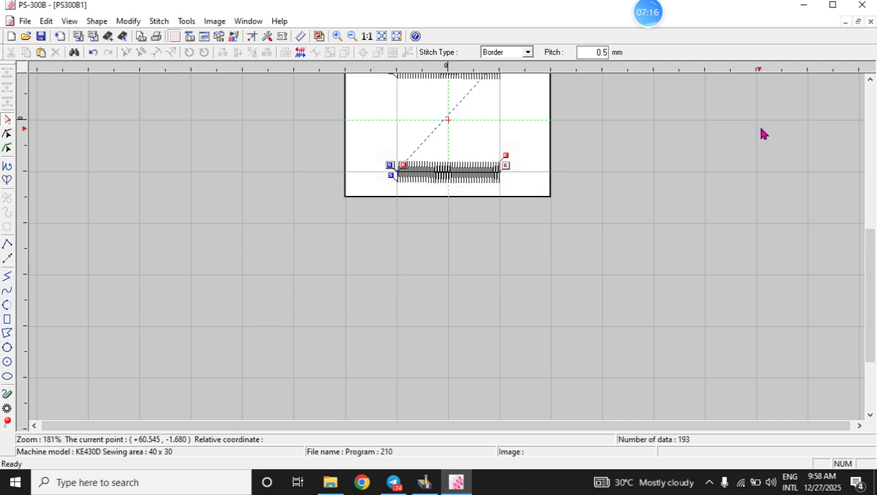
Switch to File Explorer and open the output folder D:\BROTHER\ISM\ISMDA00
left_click(804, 5)
left_click(320, 488)
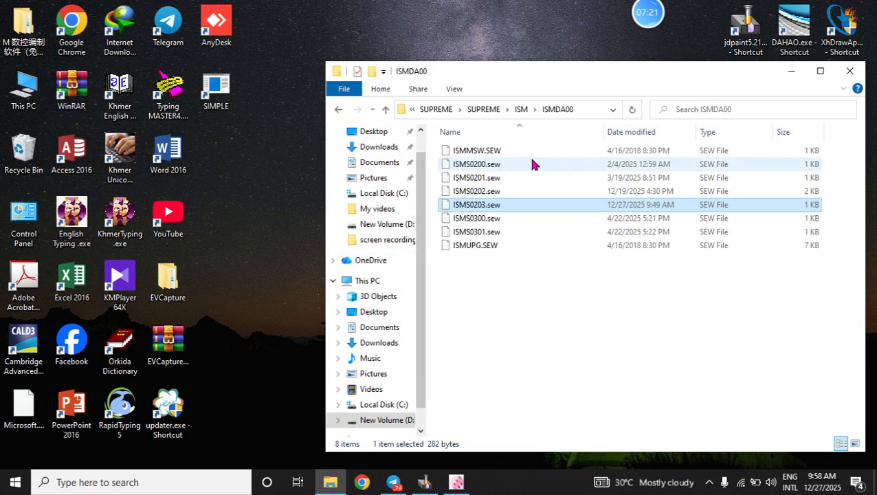
left_click(389, 225)
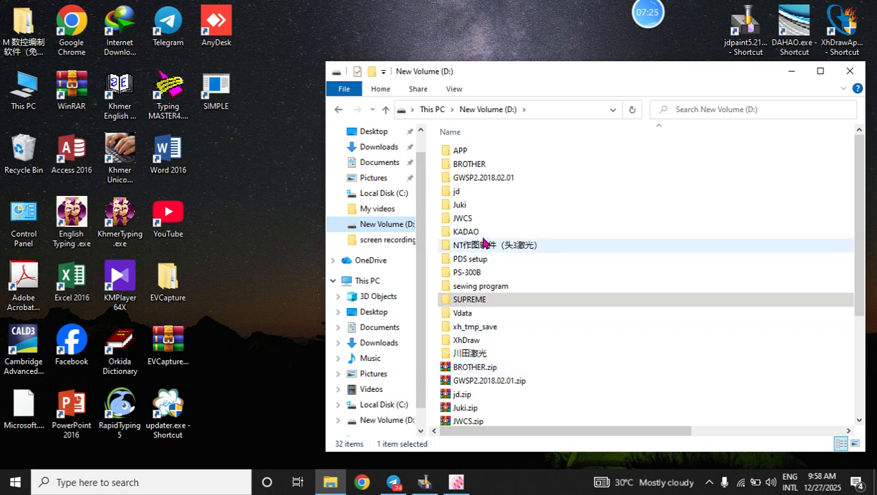
double_click(484, 160)
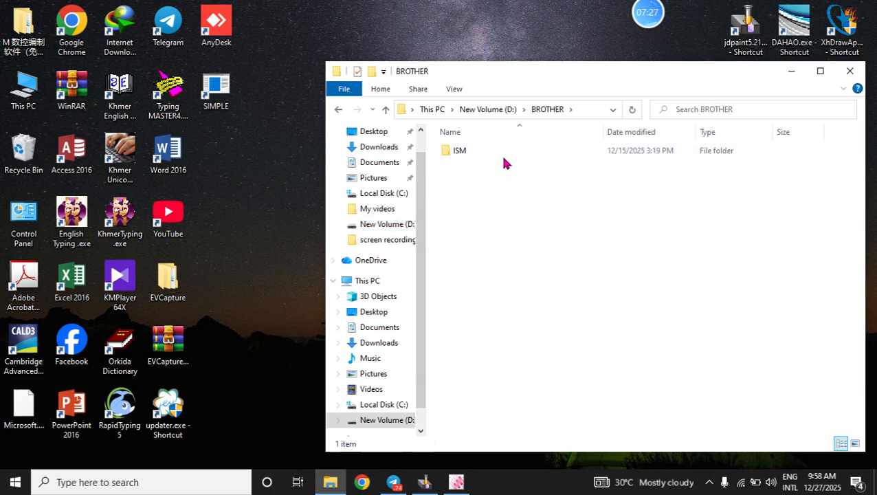
double_click(502, 151)
double_click(502, 151)
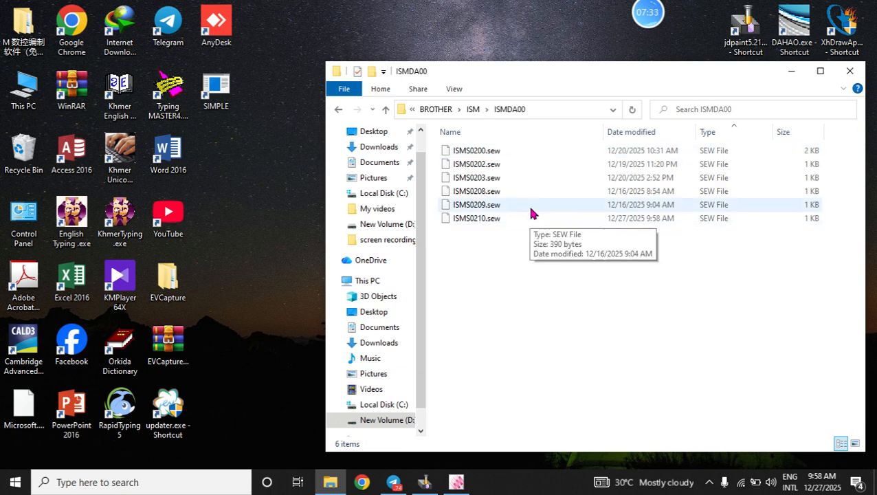
Copy the file ISMS0210.sew to the clipboard and minimise the File Explorer window
left_click(486, 220)
right_click(488, 218)
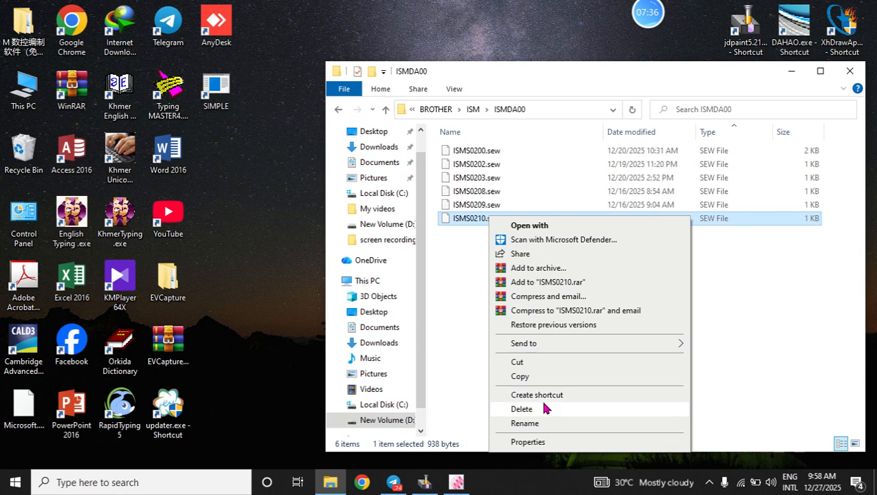
left_click(538, 376)
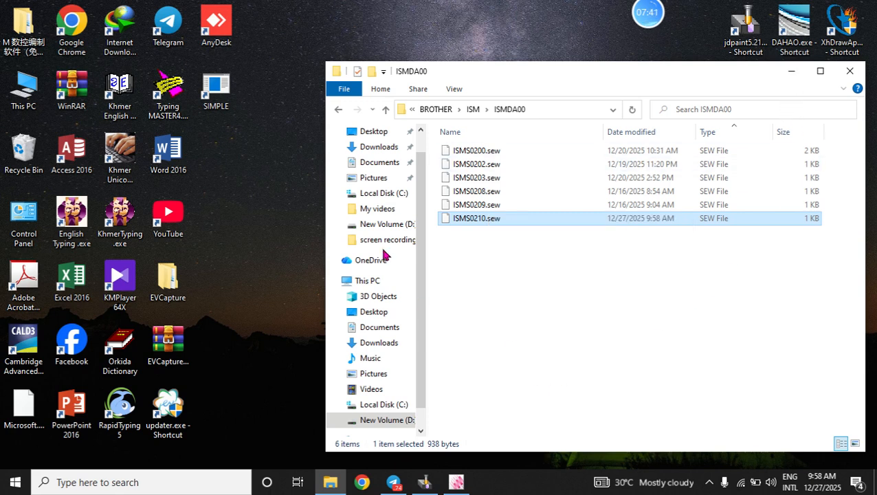
key("shift+Up")
left_click(797, 70)
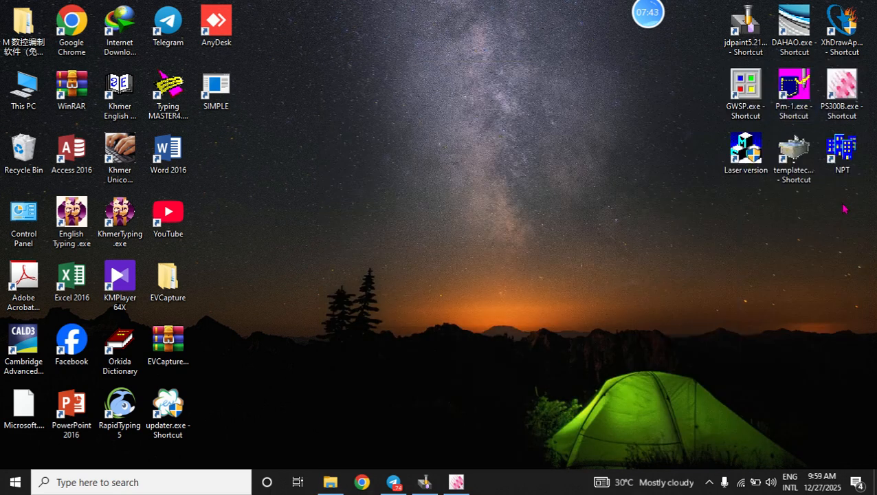
right_click(613, 121)
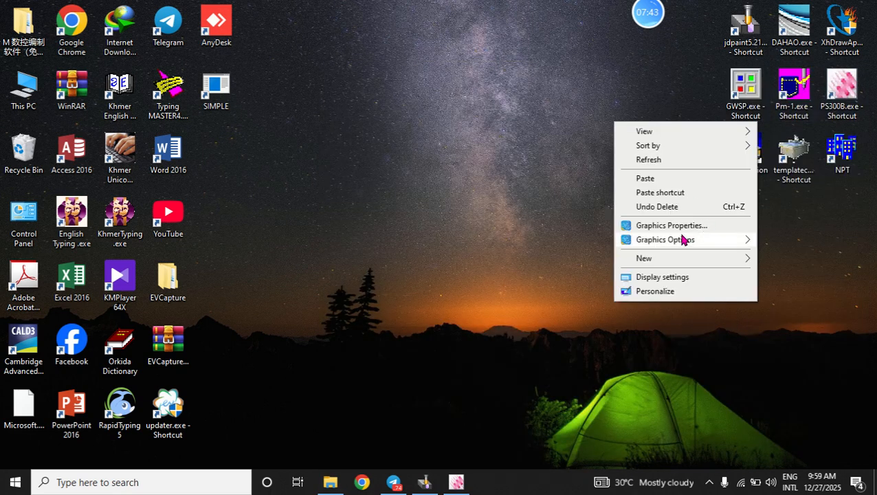
left_click(545, 51)
right_click(576, 126)
left_click(646, 162)
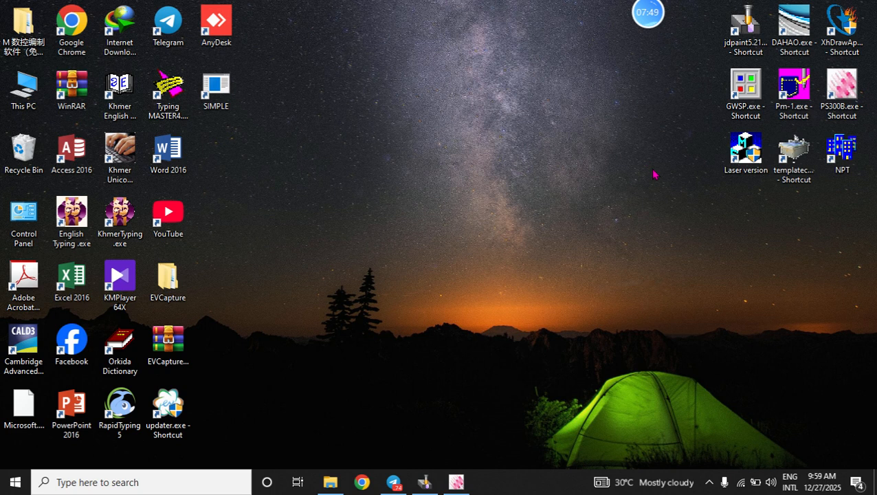